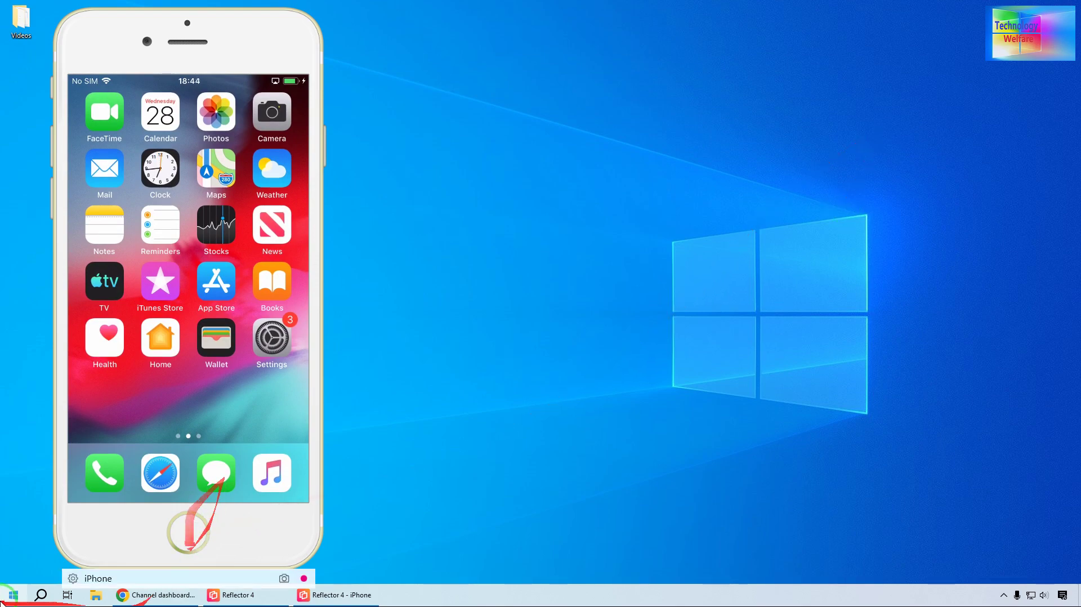
# Open the Start menu to look for 3uTools among installed programs.
pyautogui.click(5, 598)
# Launch 3uTools and dismiss the connection reminder to show the iPhone 6 info page.
pyautogui.click(394, 465)
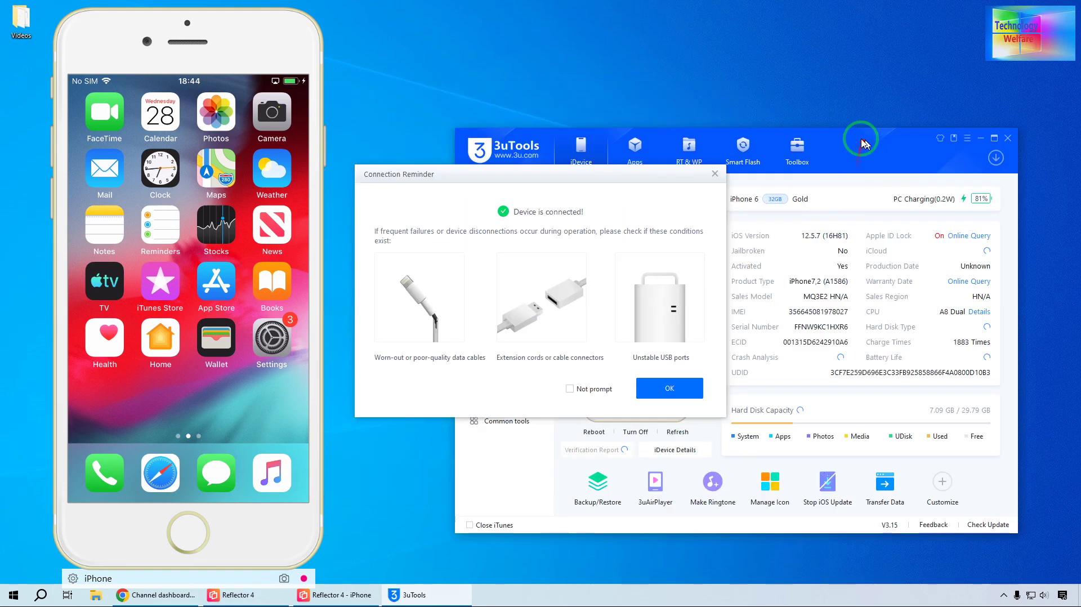
pyautogui.click(688, 387)
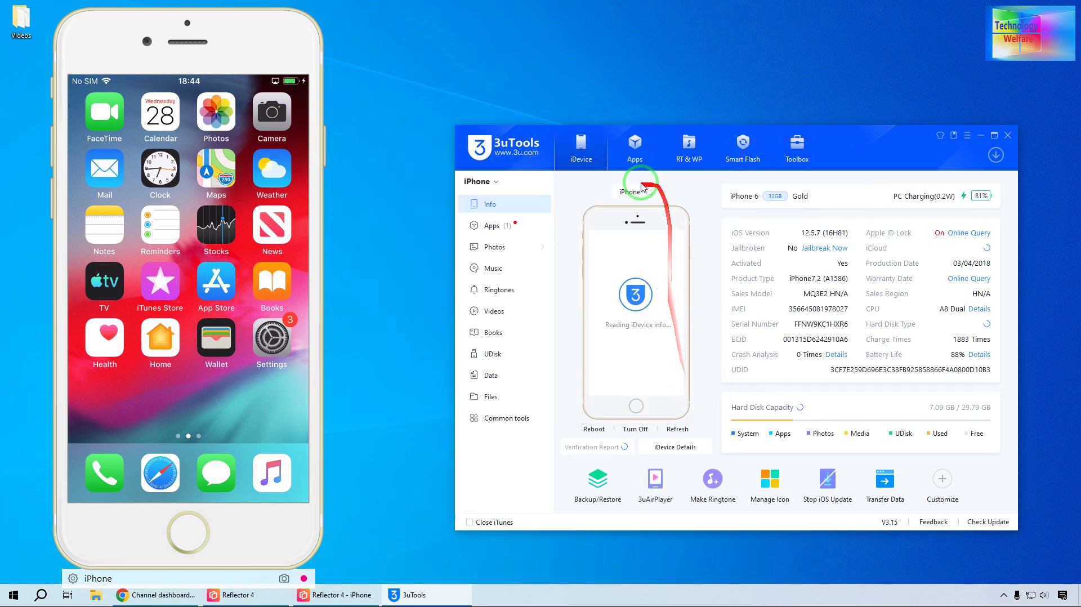
# Show the iPhone's installed apps and refresh the list, revealing YouTube 17.39.4.
pyautogui.moveTo(494, 209); pyautogui.dragTo(679, 309)
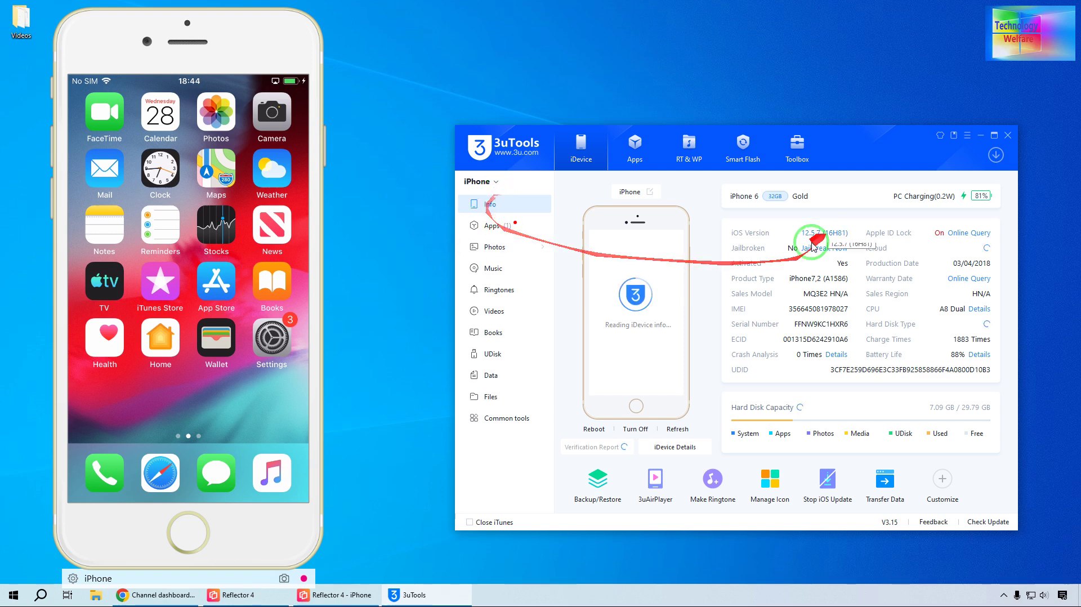
pyautogui.click(503, 230)
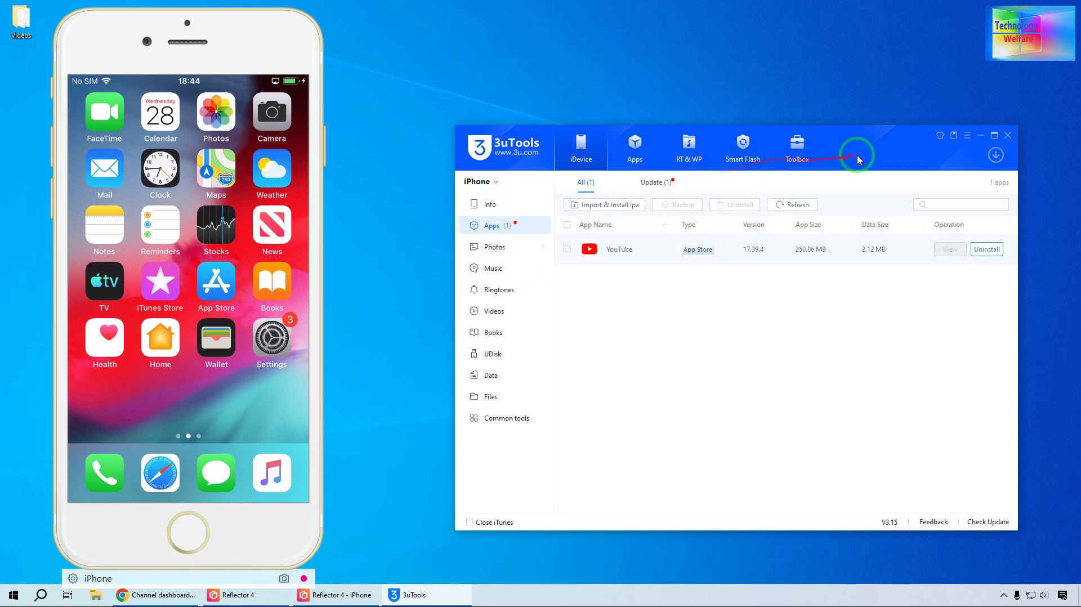
pyautogui.moveTo(881, 152); pyautogui.dragTo(844, 98)
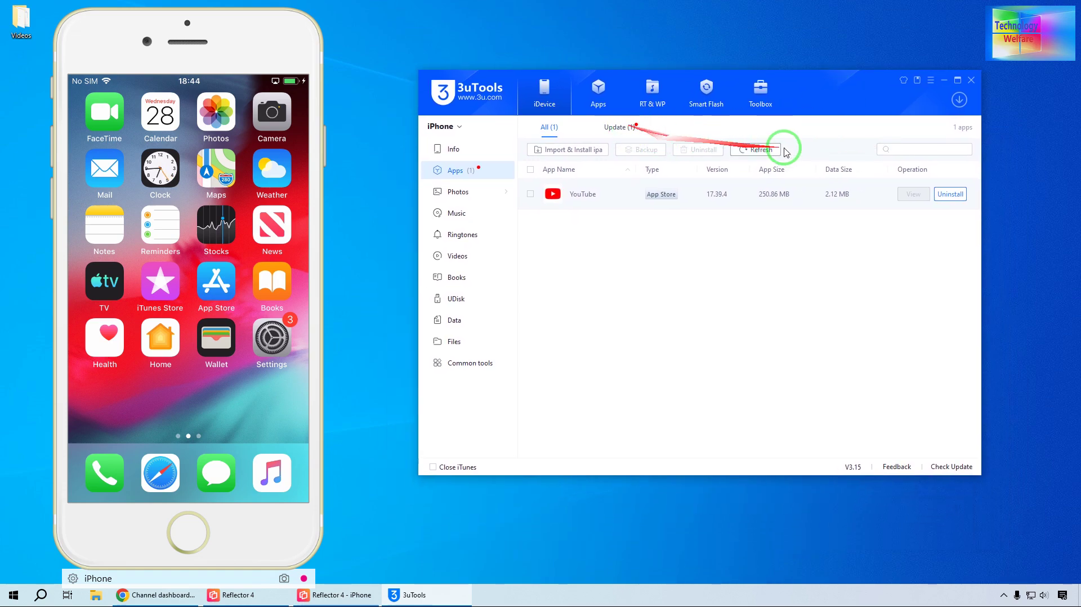
pyautogui.click(758, 150)
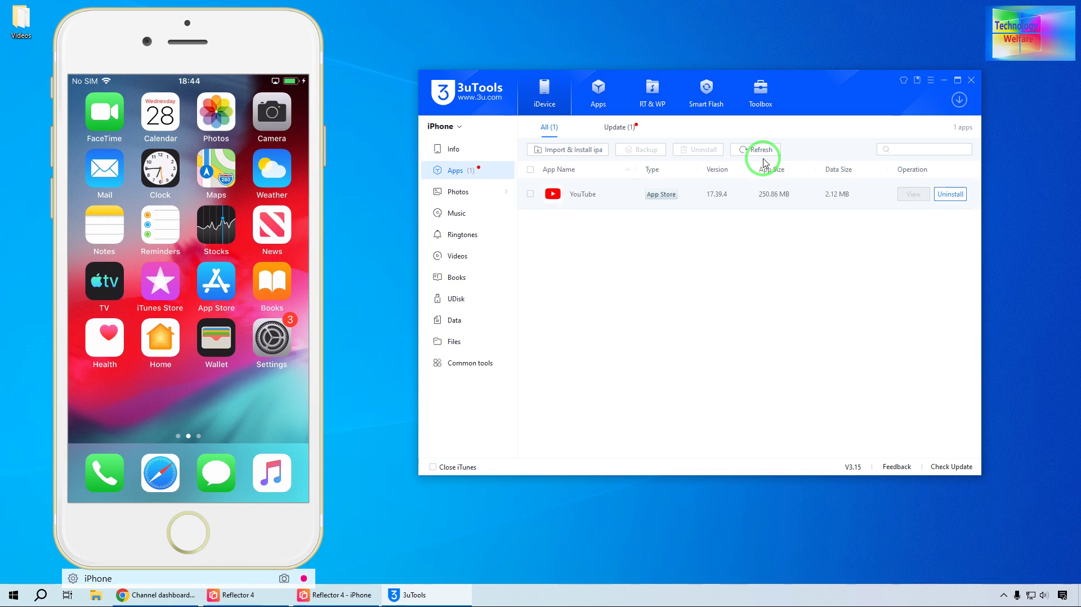
pyautogui.click(619, 128)
# Refresh the Update list so YouTube 18.38.2 appears as a 303.87 MB update.
pyautogui.click(614, 150)
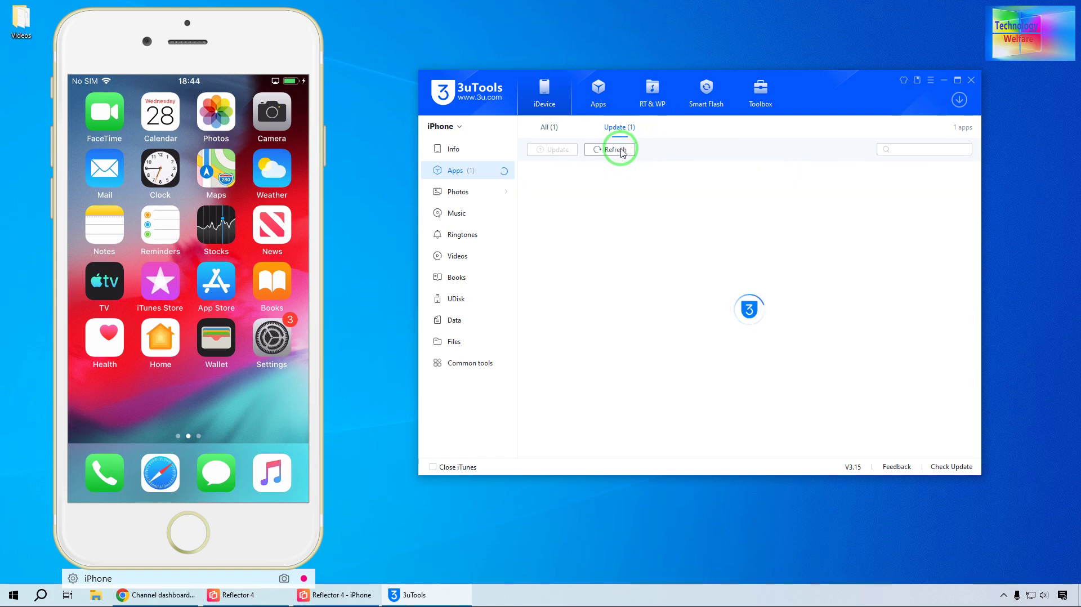
pyautogui.moveTo(815, 94); pyautogui.dragTo(826, 62)
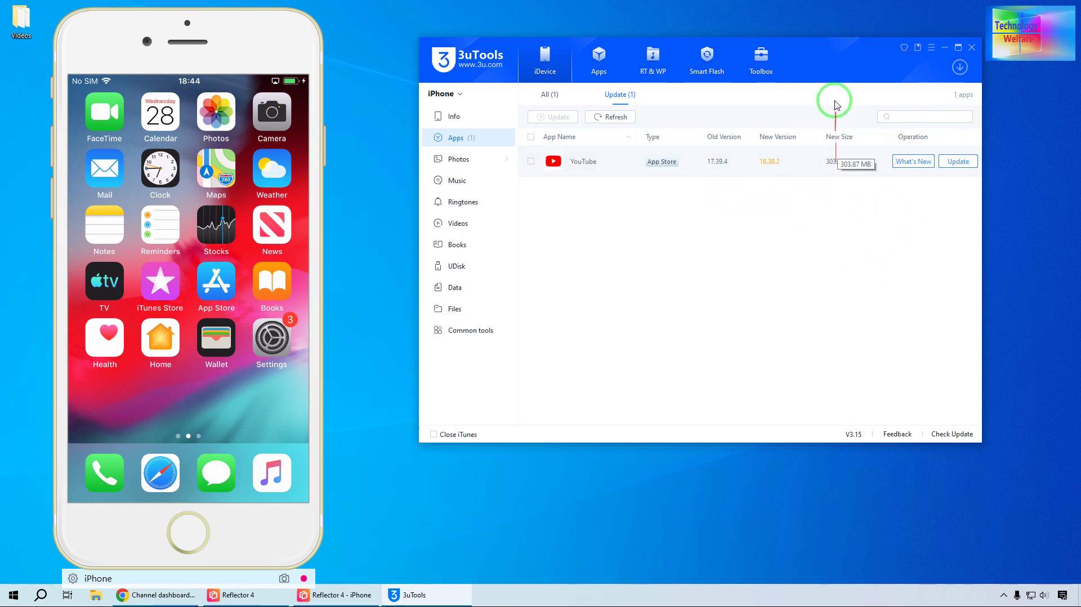
# Select YouTube and start its update download to version 18.38.2.
pyautogui.click(960, 167)
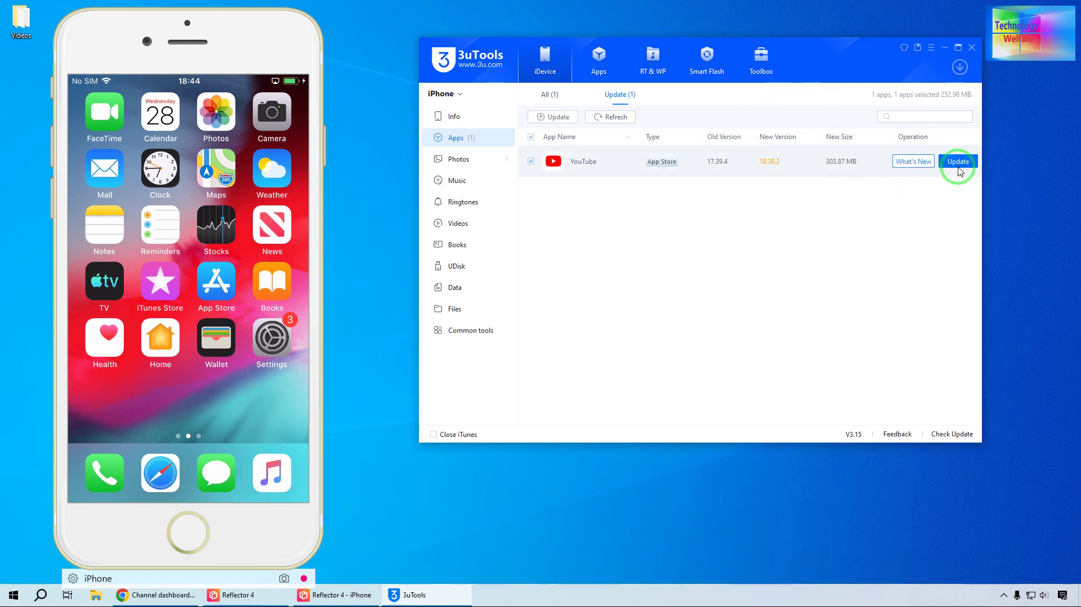
pyautogui.click(959, 166)
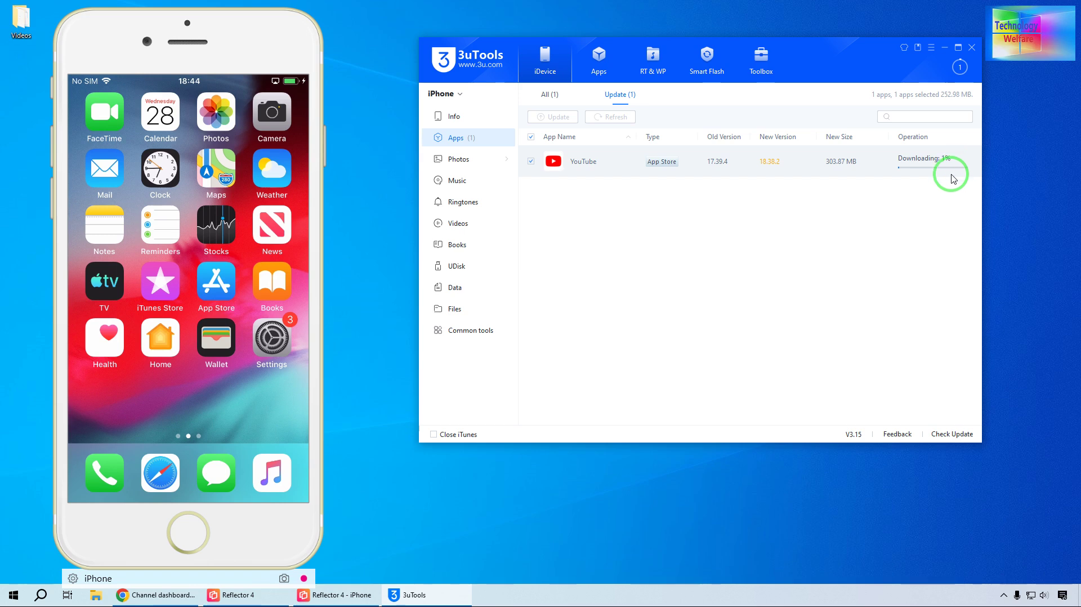